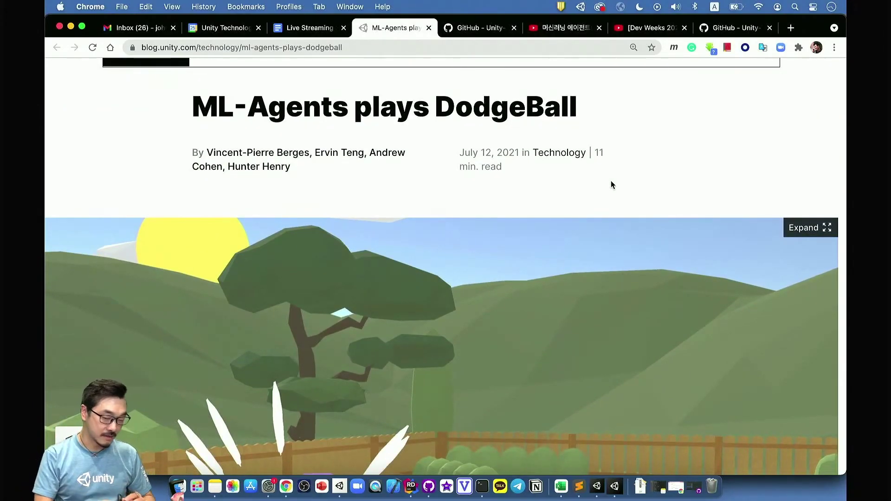
Step: Bring the Unity Editor, with the DodgeBall CaptureTheFlag scene loaded, in front of Chrome
click(598, 489)
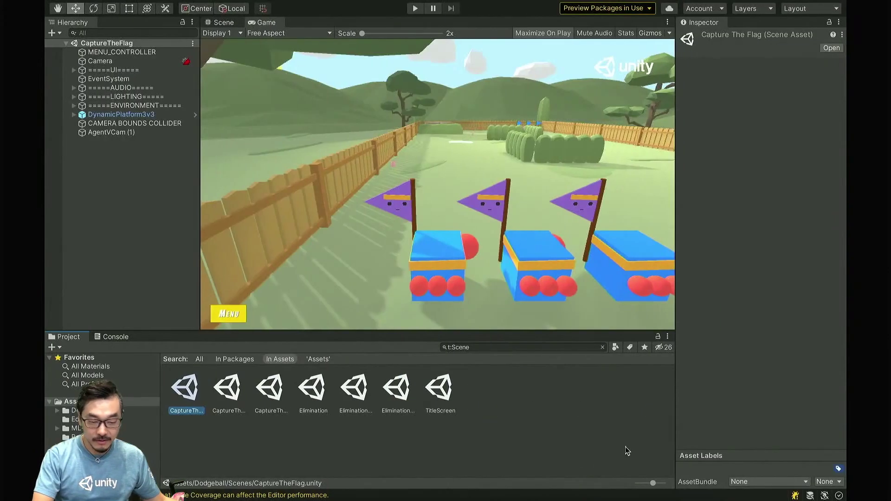
Step: Start Play mode to run the CaptureTheFlag match in the maximized Game view
click(415, 10)
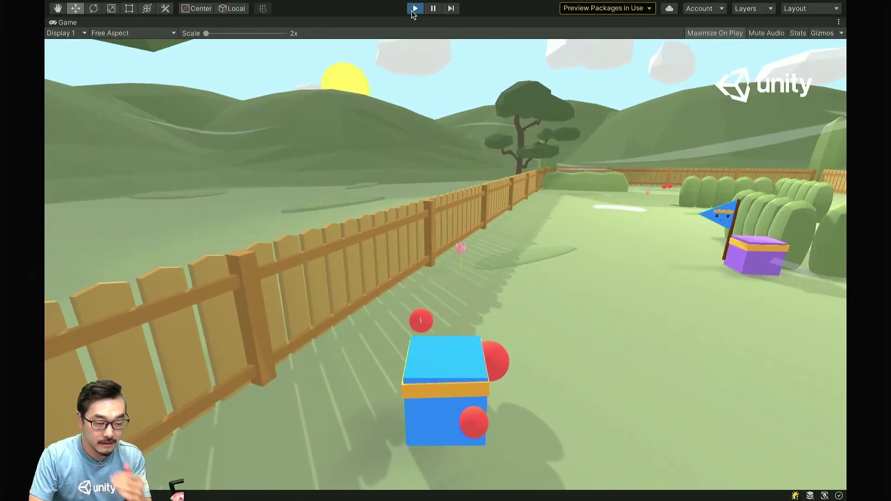
Step: Stop the match, skip saving, and run the CaptureTheFlagVideoCapture scene in the Game view
key(ctrl+p)
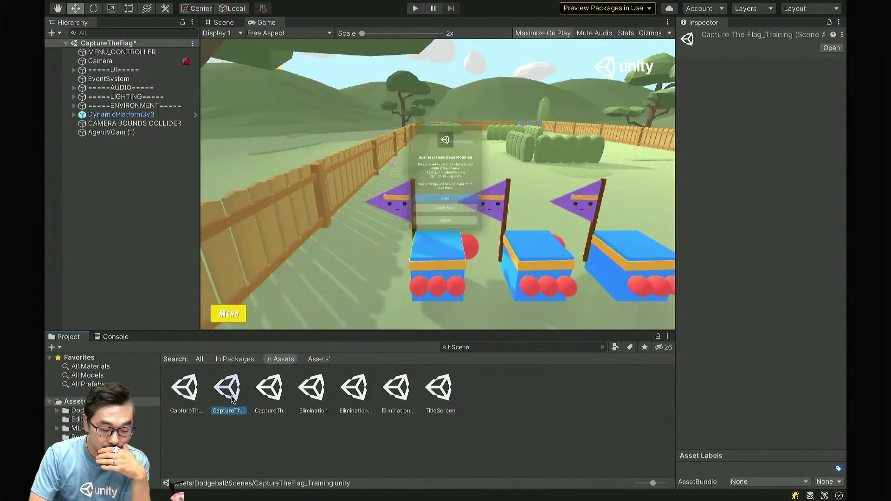
click(457, 240)
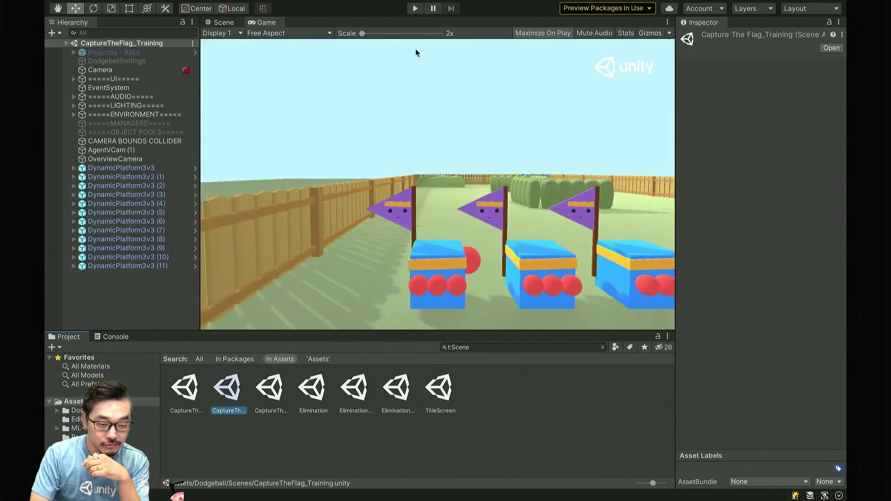
click(415, 9)
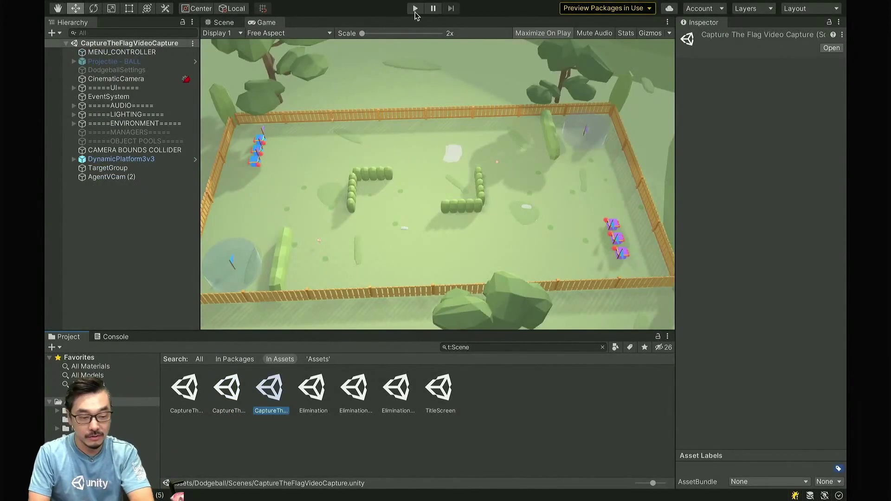
click(417, 9)
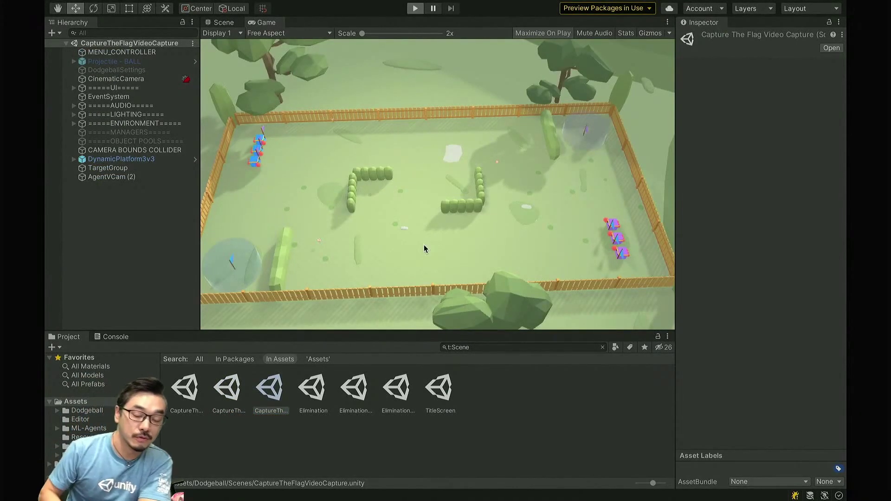
click(424, 246)
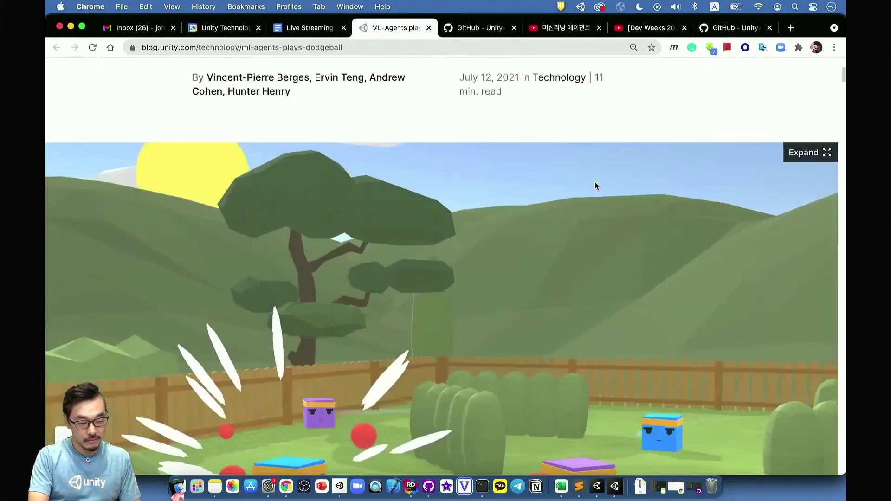
scroll(596, 185, down, 10)
scroll(596, 186, down, 1)
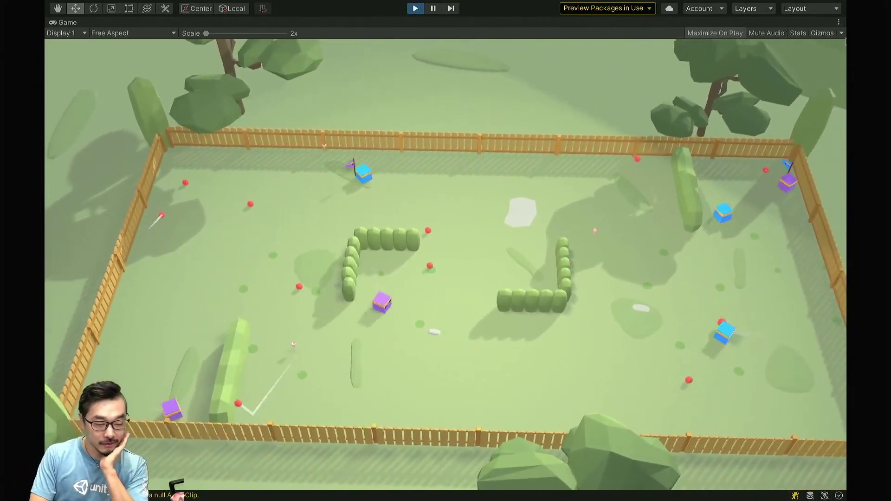
Step: Scroll the DodgeBall blog post through the MA-POCA diagram and raycast observations section
key(super+Tab)
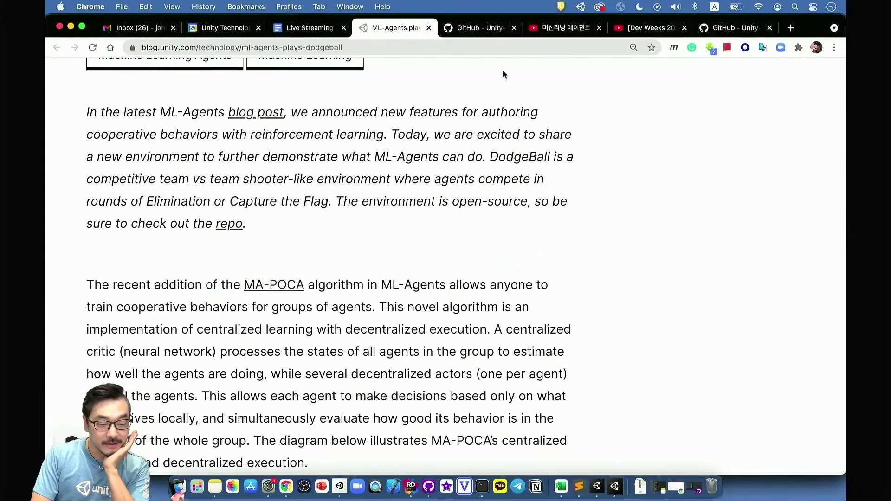
scroll(662, 377, up, 10)
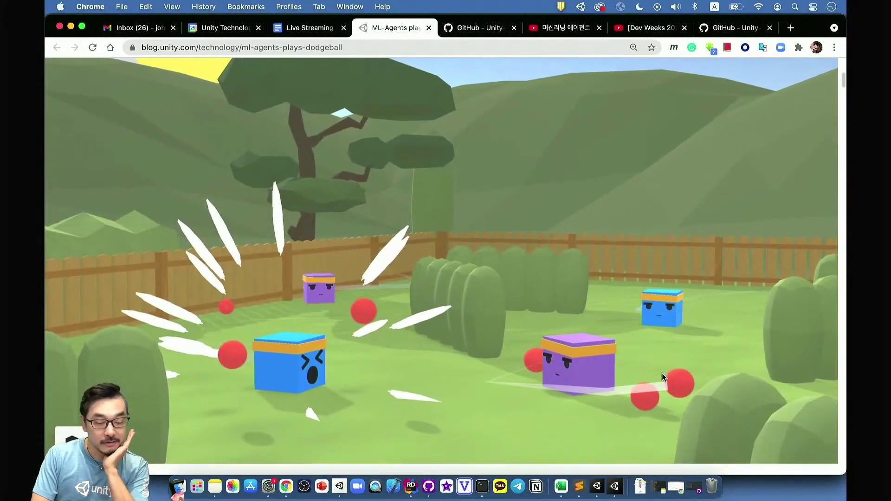
scroll(662, 375, down, 8)
scroll(662, 377, down, 10)
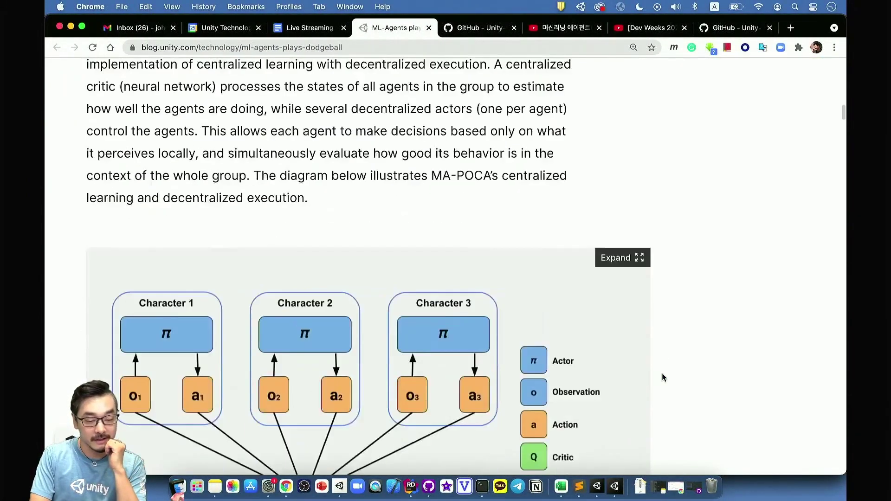
scroll(663, 377, down, 6)
scroll(663, 377, down, 5)
scroll(662, 377, up, 2)
scroll(663, 377, up, 6)
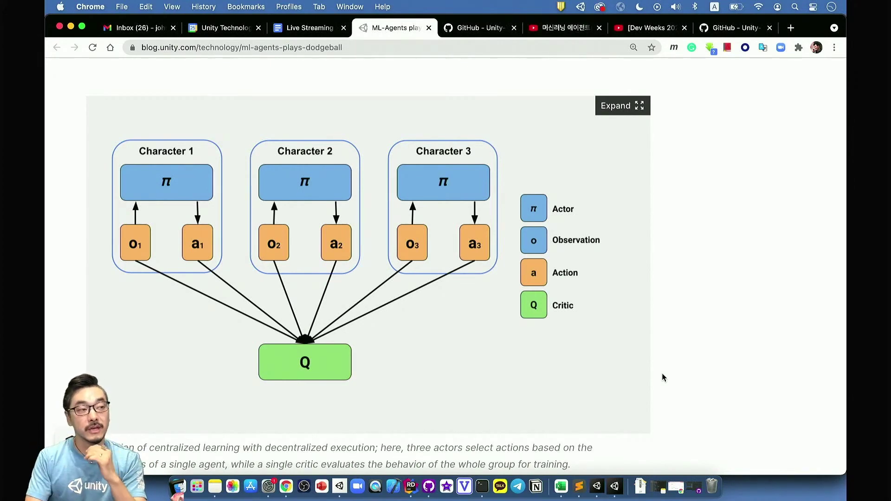
scroll(713, 369, down, 10)
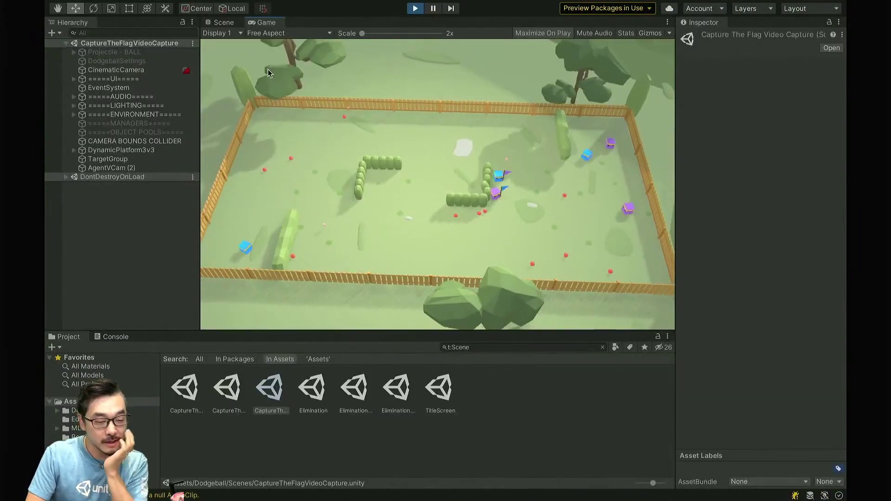
scroll(728, 371, down, 2)
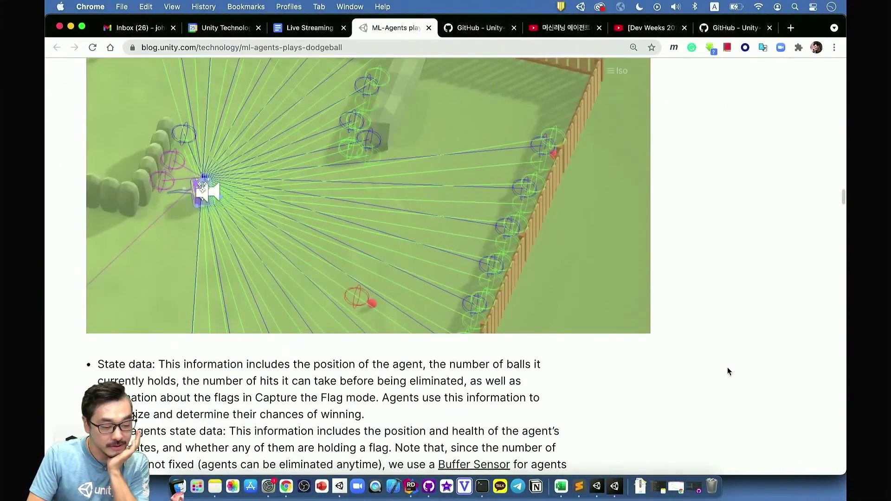
scroll(728, 371, down, 5)
scroll(728, 371, up, 10)
scroll(728, 370, down, 3)
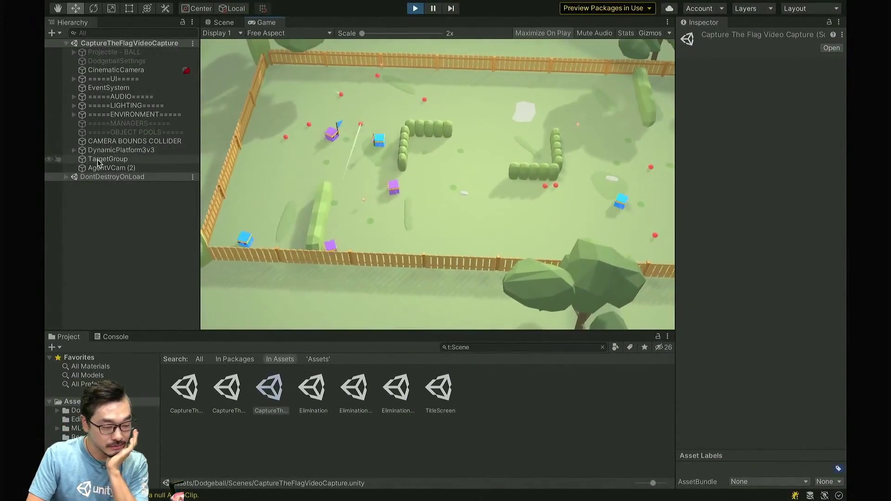
Step: Select DynamicPlatform3v3 and watch the live match's agent raycasts in the Scene view
click(113, 149)
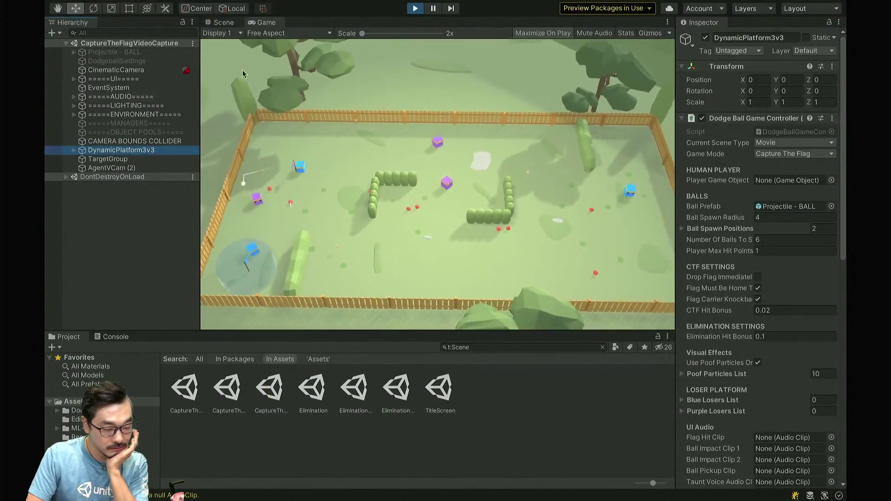
click(222, 23)
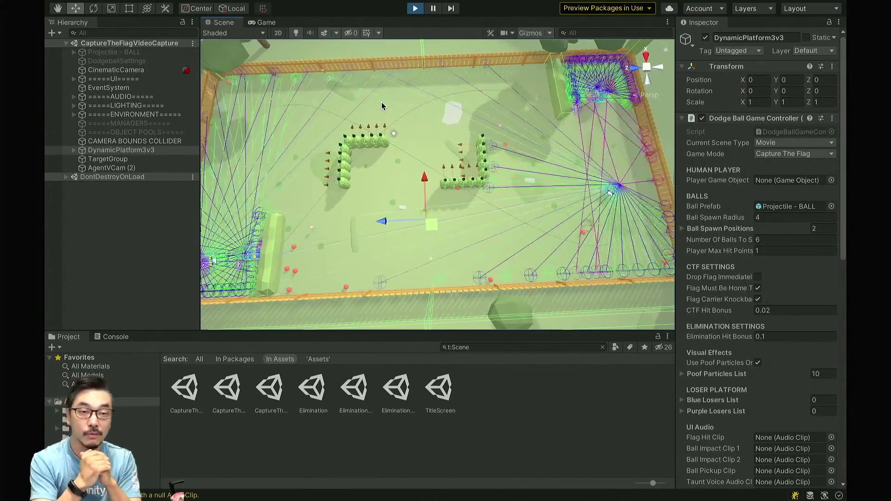
Step: Stop Play mode, ending the running CaptureTheFlag match
click(416, 9)
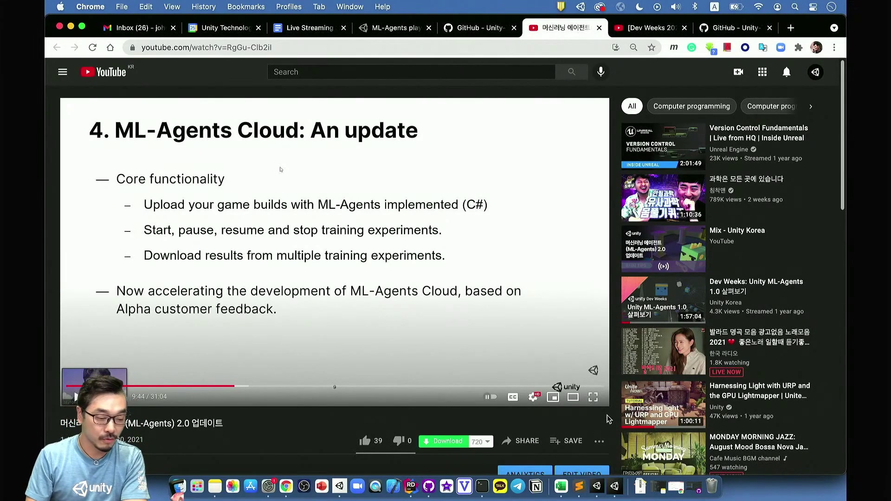
Step: Switch to the Dev Weeks Day 9 ML-Agents 2.0 talk on YouTube
click(648, 28)
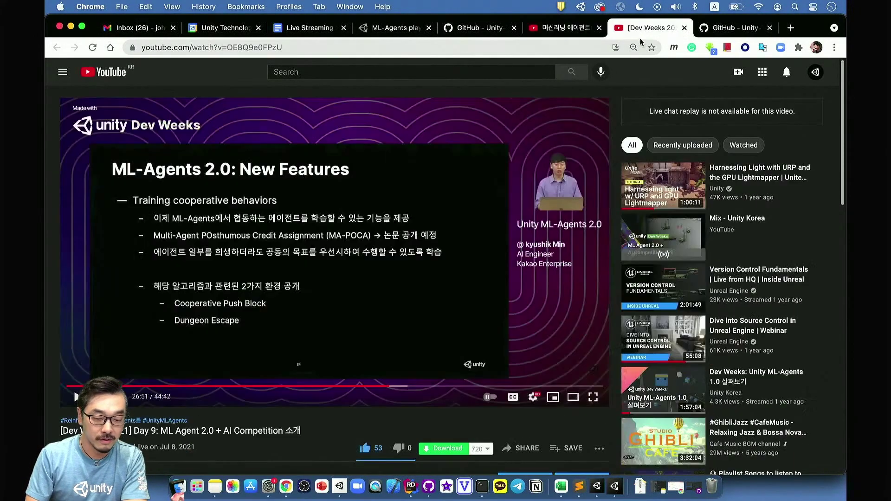